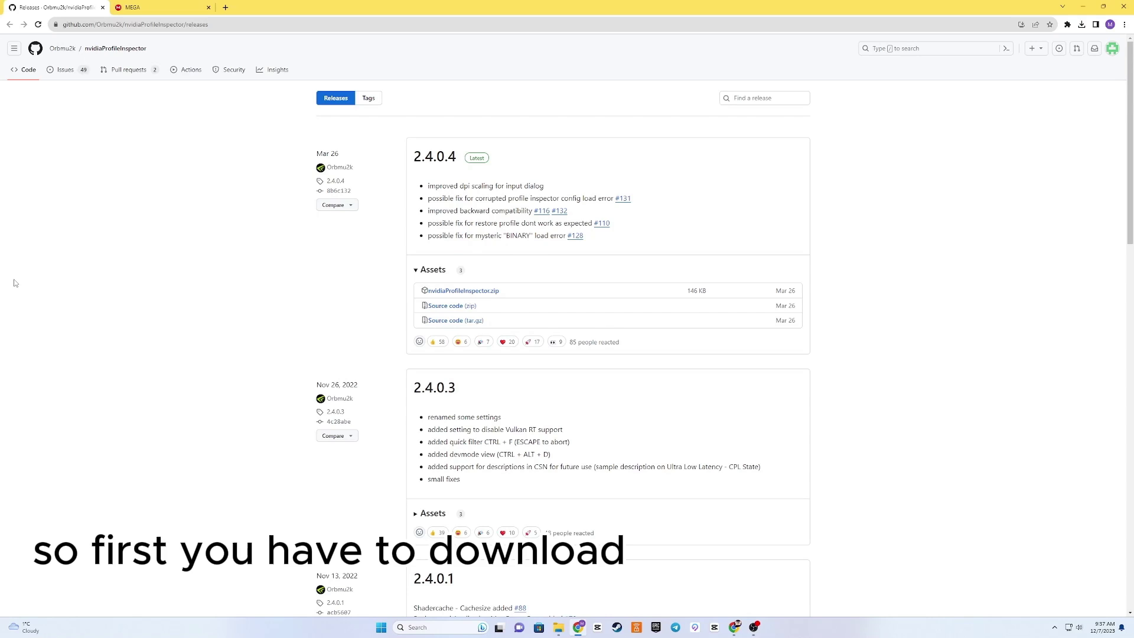
Download nvidiaProfileInspector.zip from the assets of GitHub release 2.4.0.4.
click(445, 295)
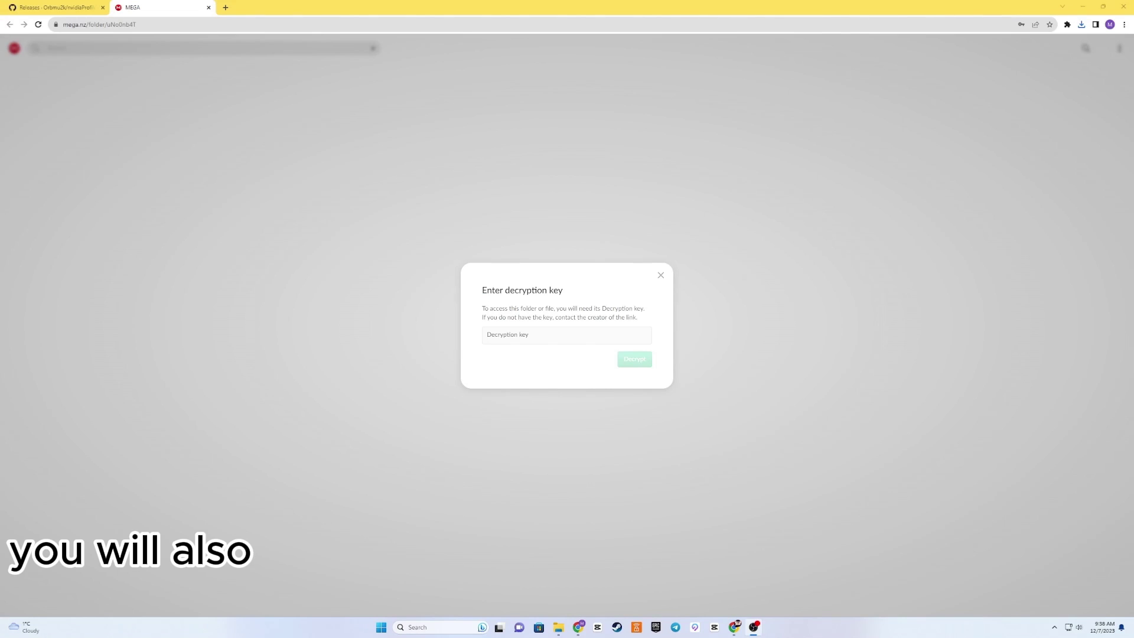
Paste the decryption key to unlock the MEGA Ansel shader folder, then bring up its download options.
right_click(486, 335)
click(502, 399)
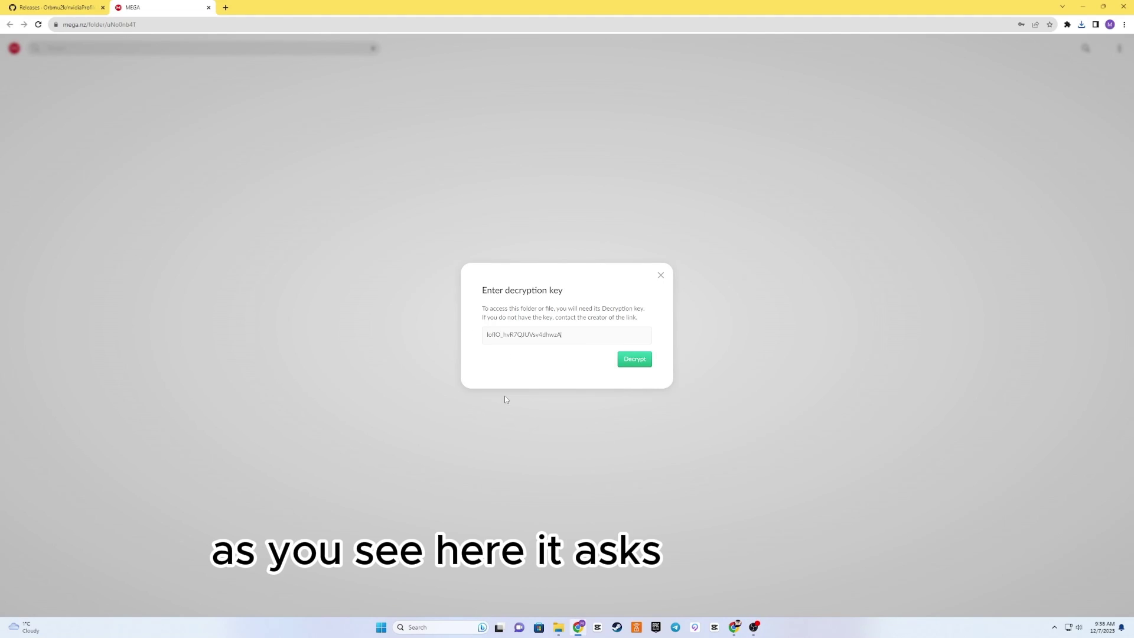
click(631, 362)
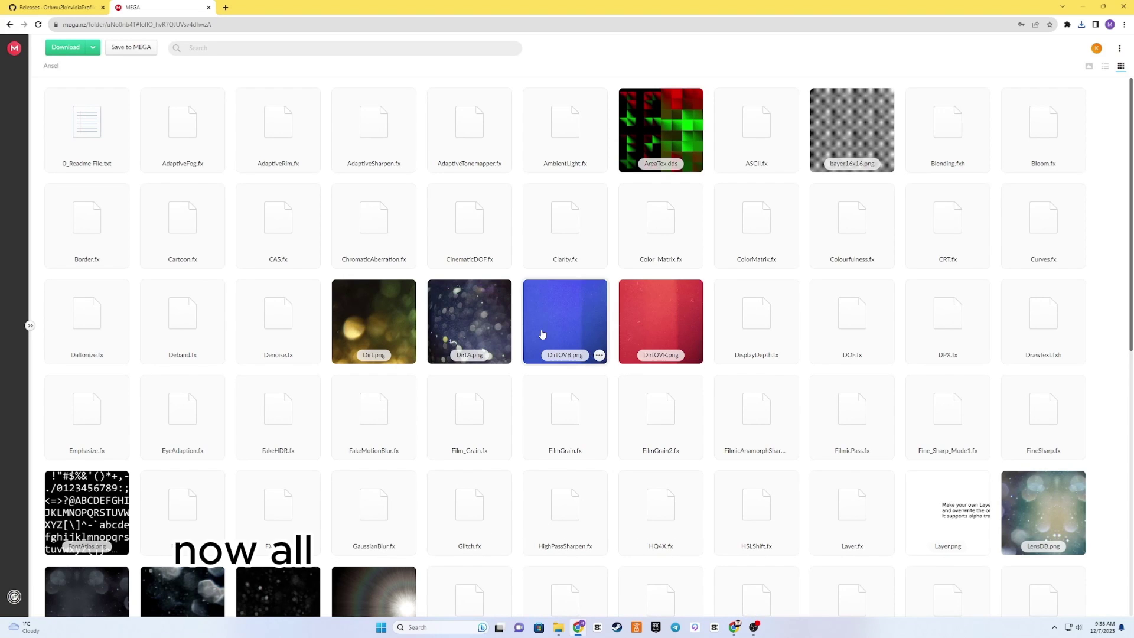
click(94, 49)
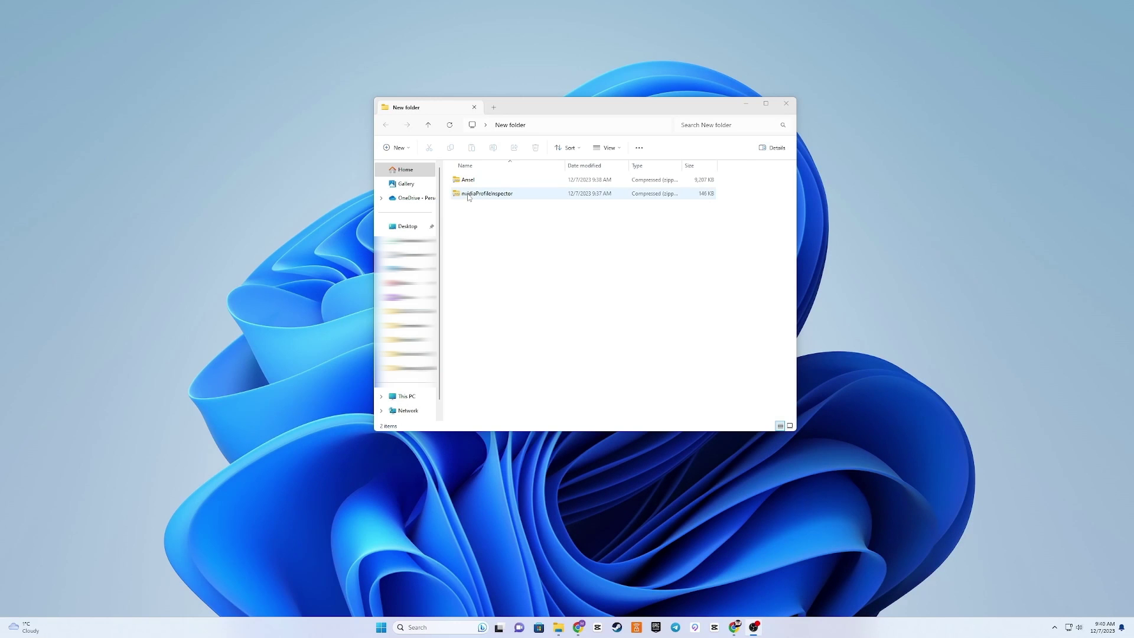
Extract the nvidiaProfileInspector zip and run nvidiaProfileInspector.exe from the extracted folder.
right_click(468, 197)
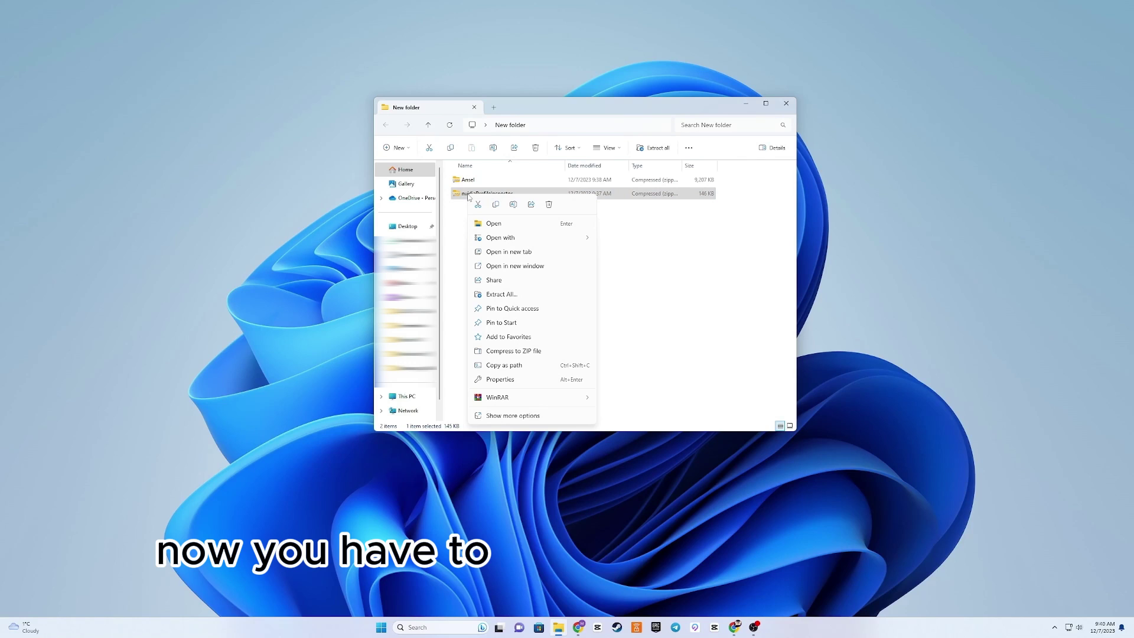
click(502, 294)
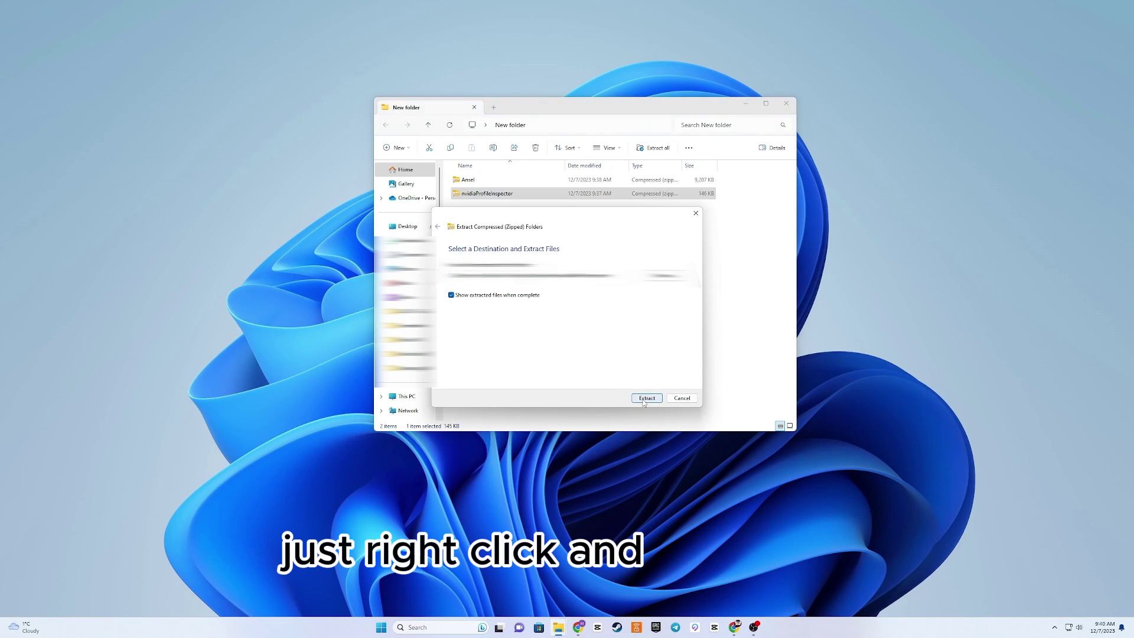
click(646, 399)
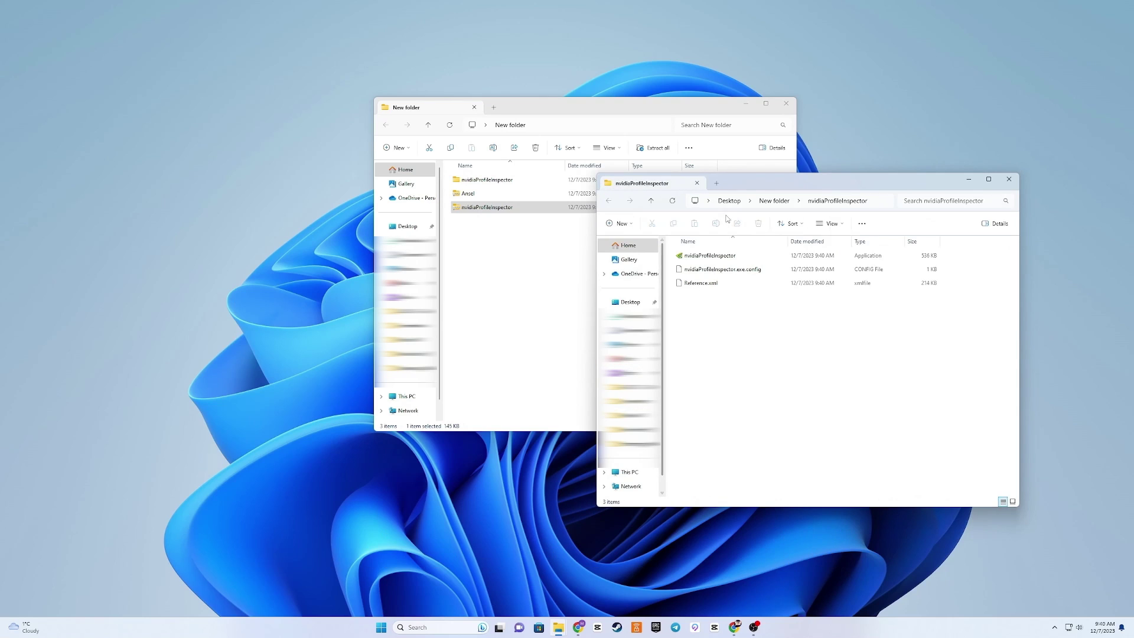
drag(731, 187, 505, 122)
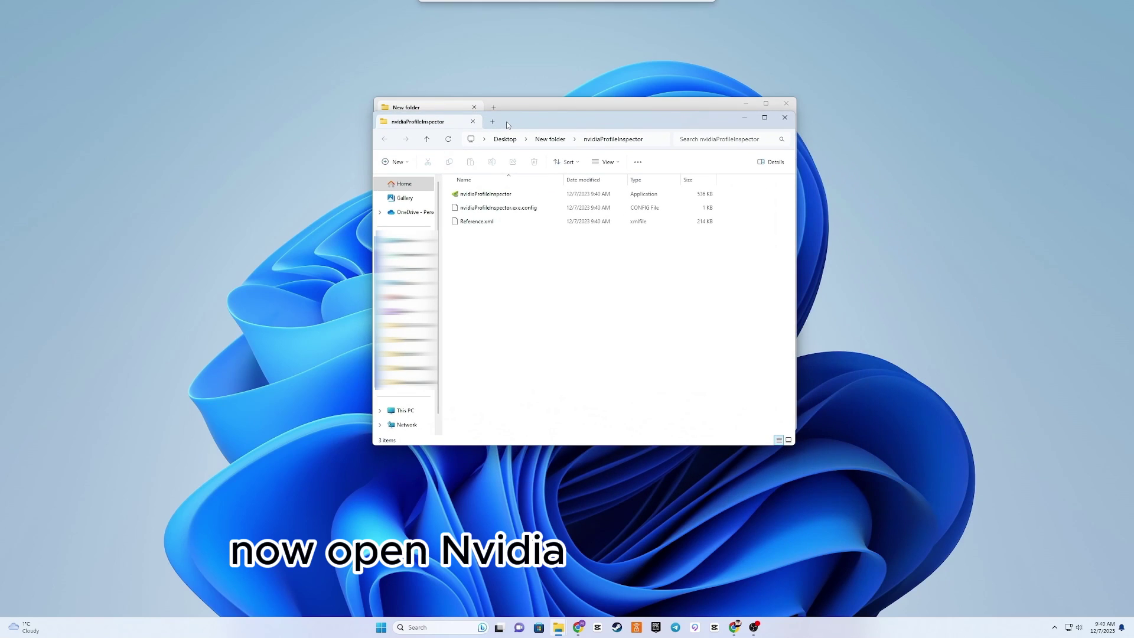
double_click(508, 196)
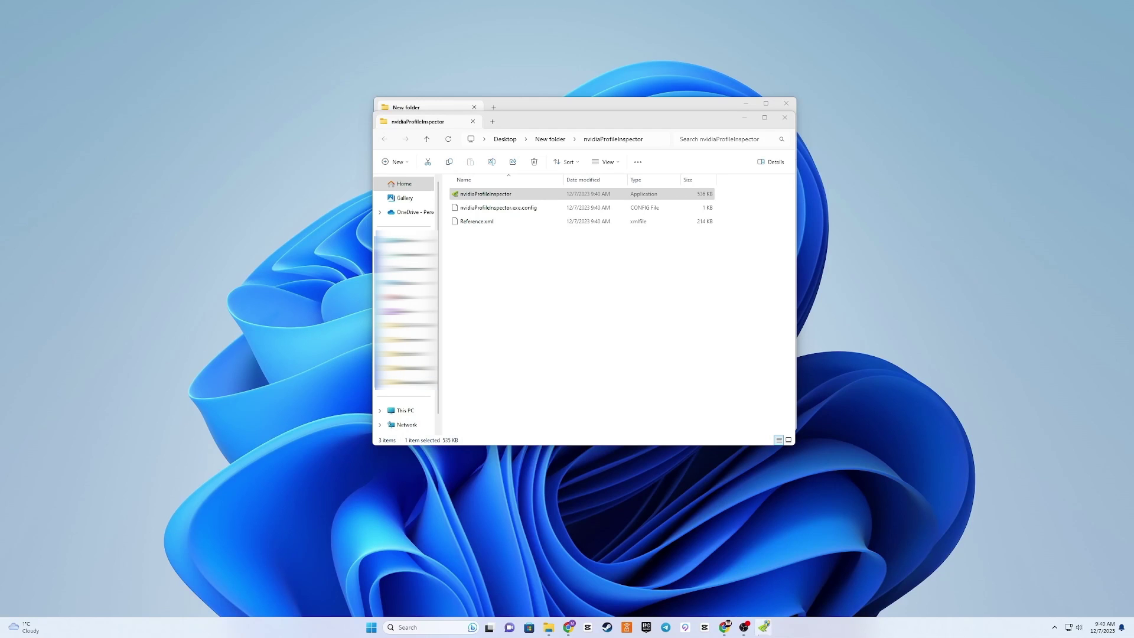
In the global profile, set Ansel flags for enabled applications to 0x00000001 ANSEL_ALLOWLISTED_ALLOWED and apply changes.
drag(76, 53, 532, 89)
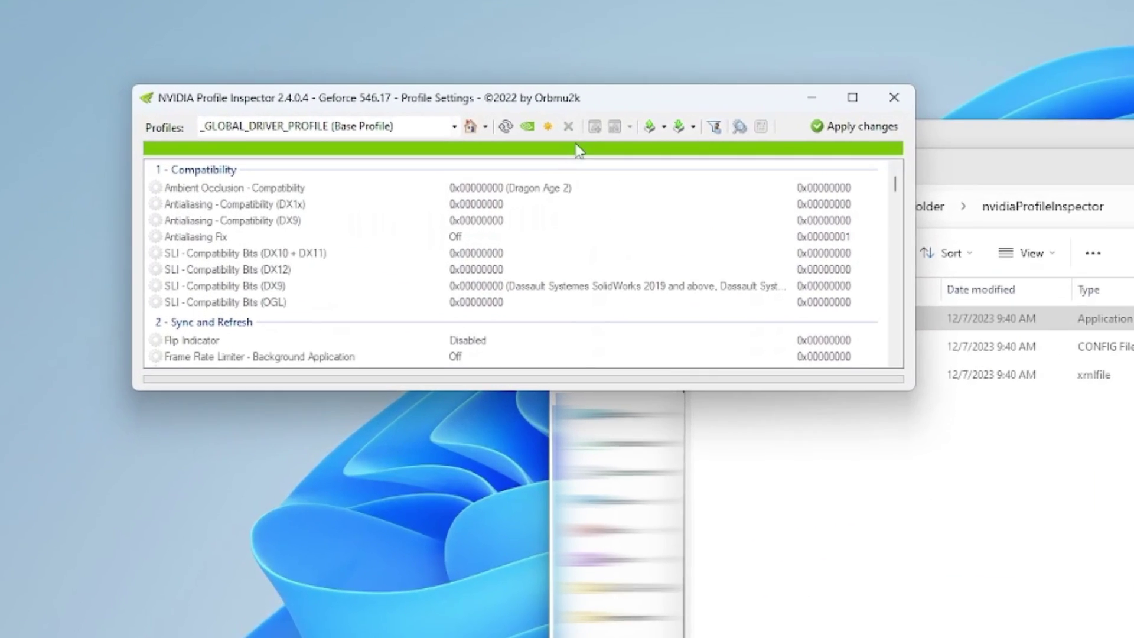
scroll(568, 255, down, 4)
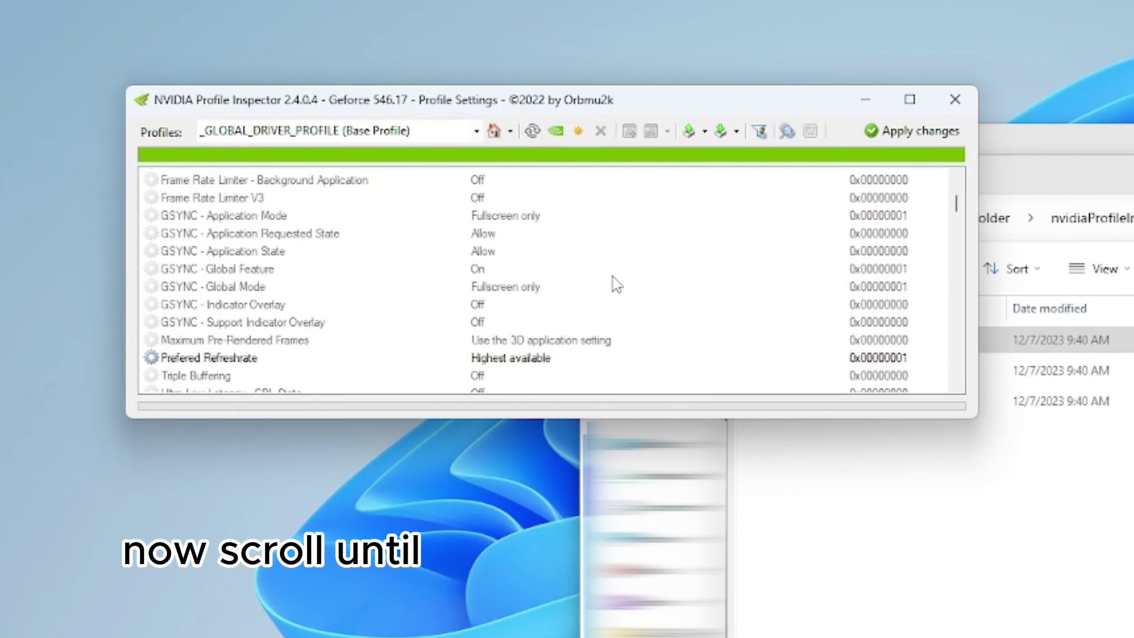
scroll(612, 277, down, 10)
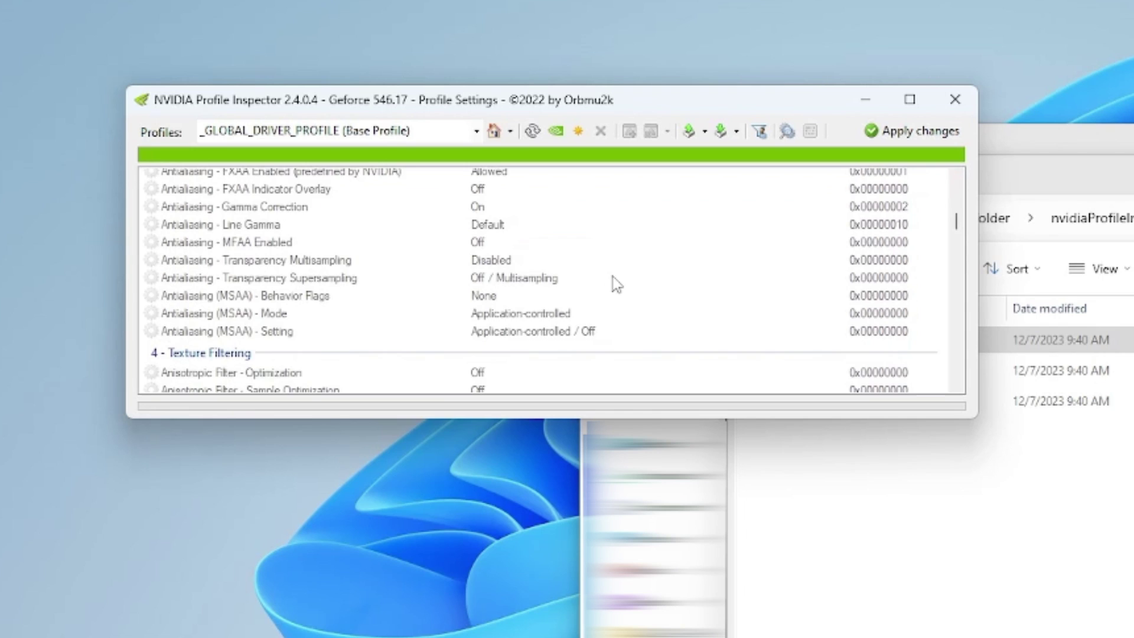
scroll(612, 277, down, 8)
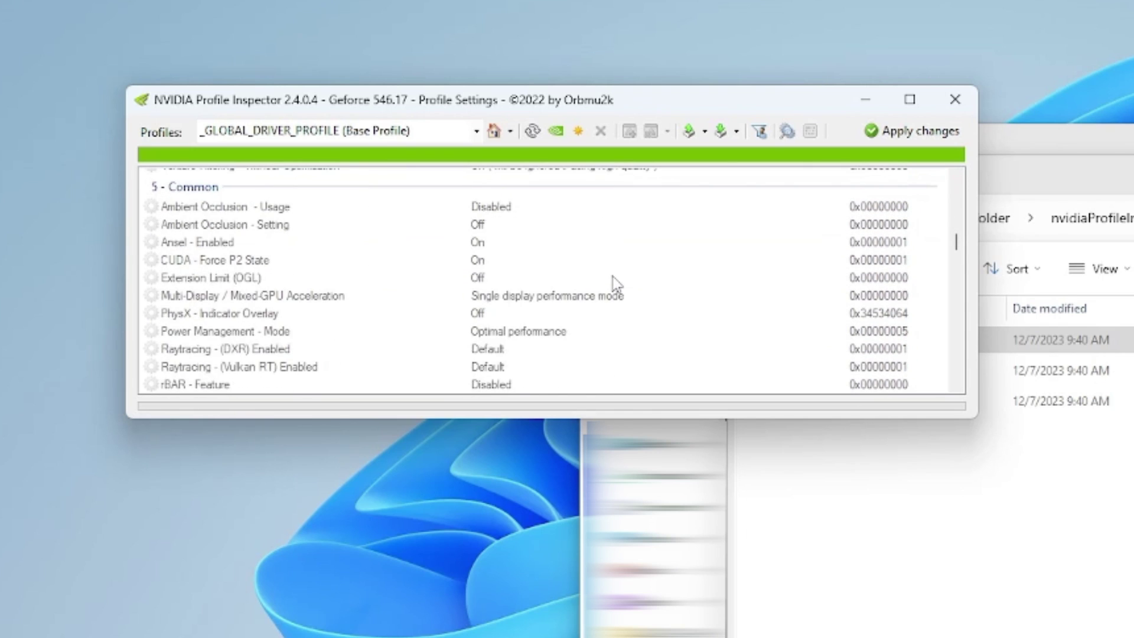
scroll(616, 284, down, 10)
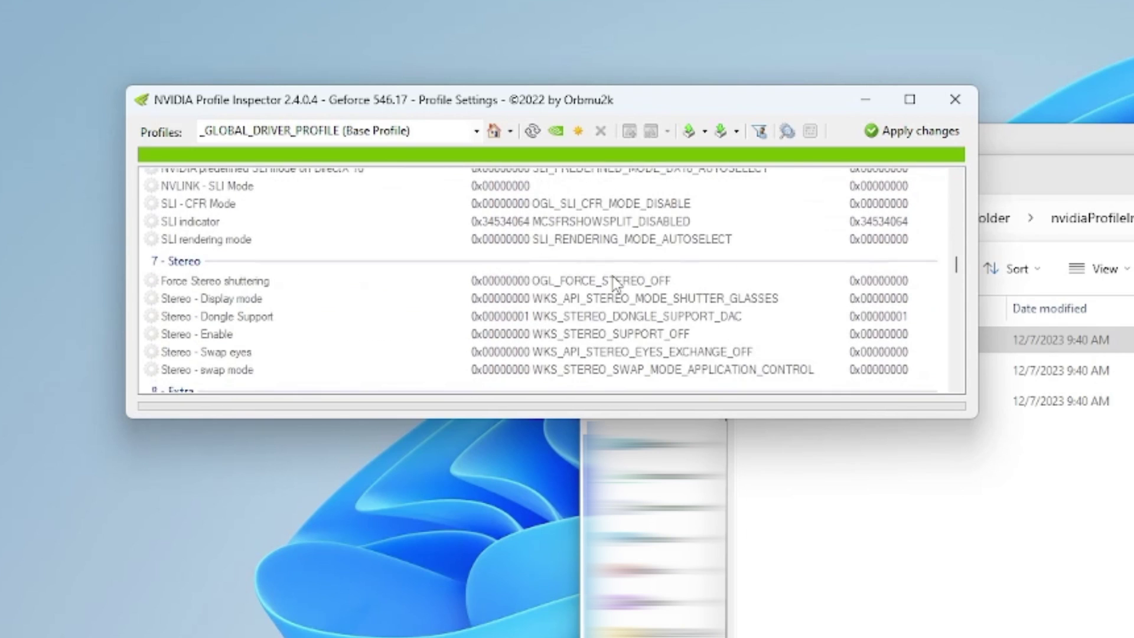
scroll(614, 283, down, 1)
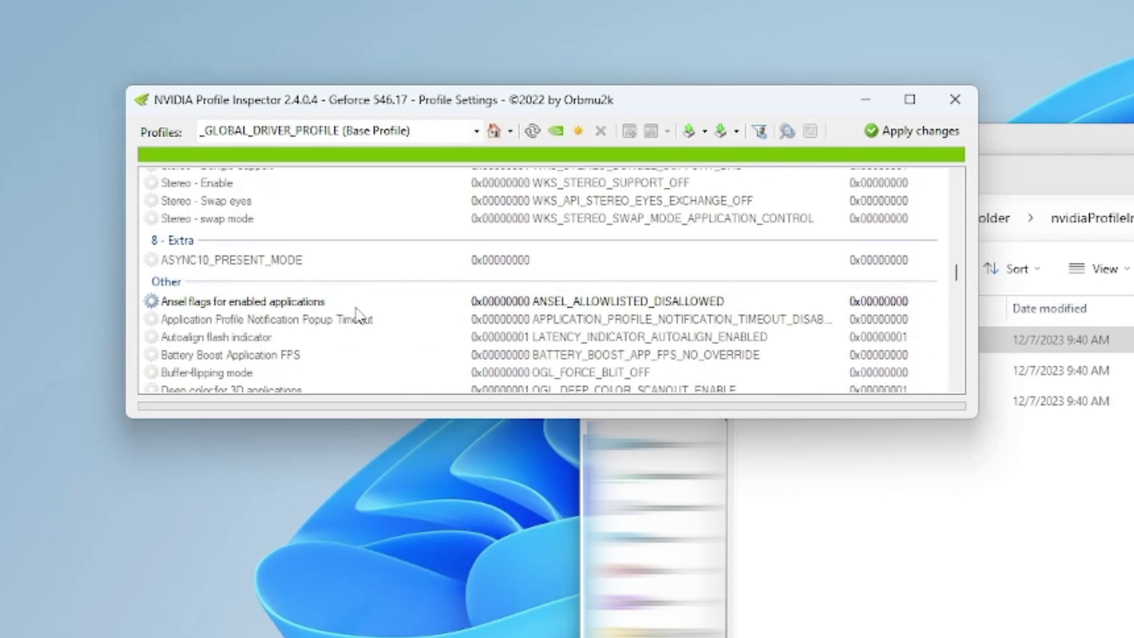
click(721, 302)
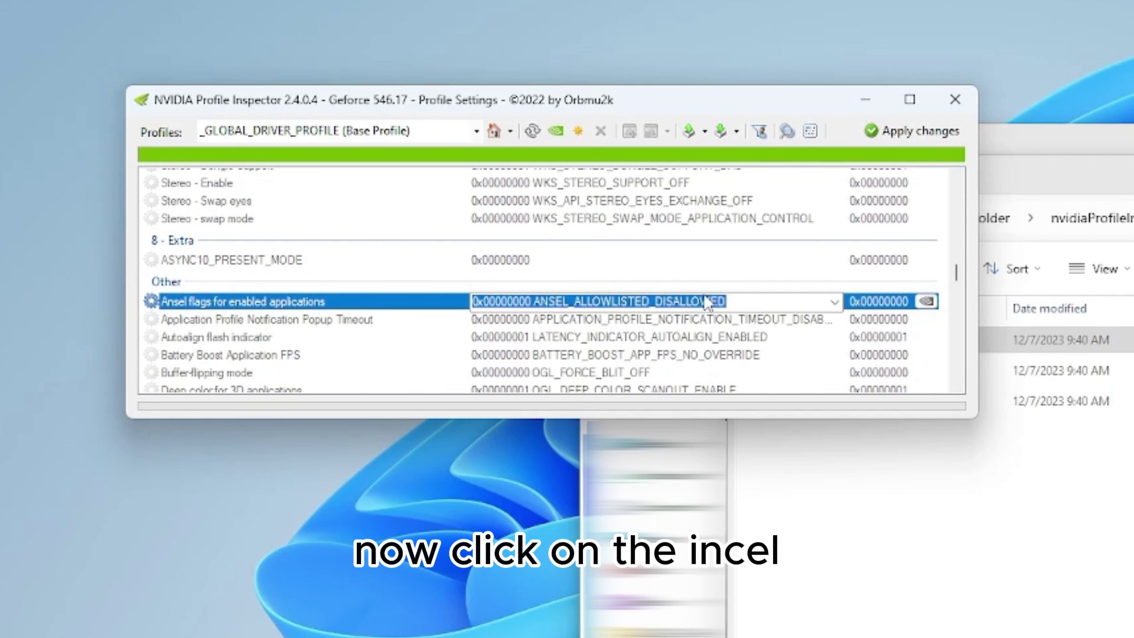
click(835, 302)
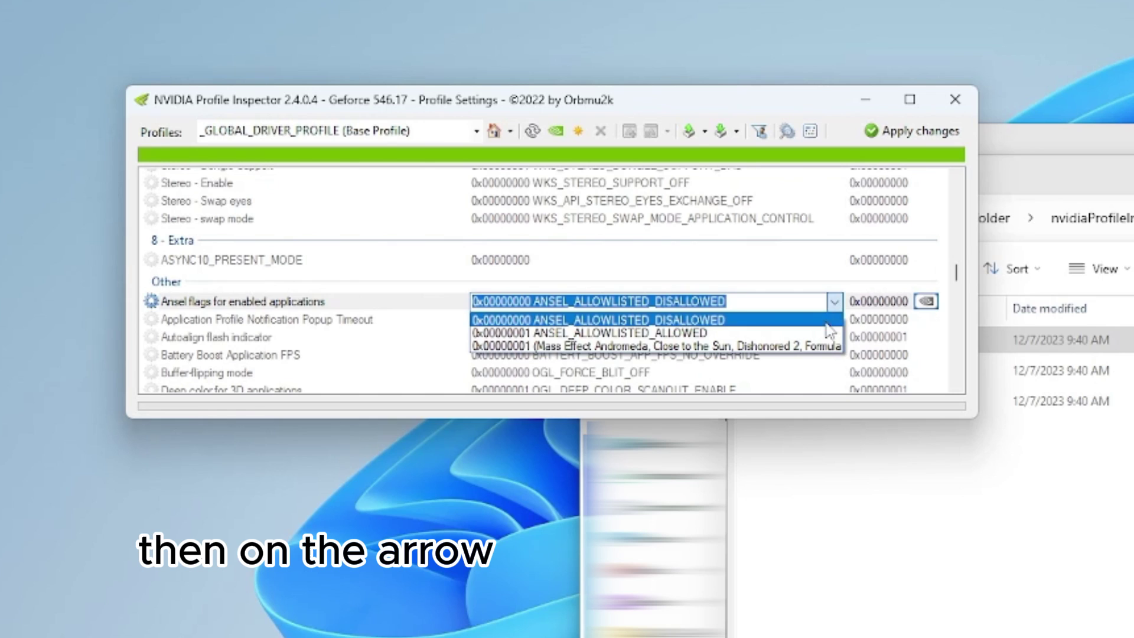
click(807, 332)
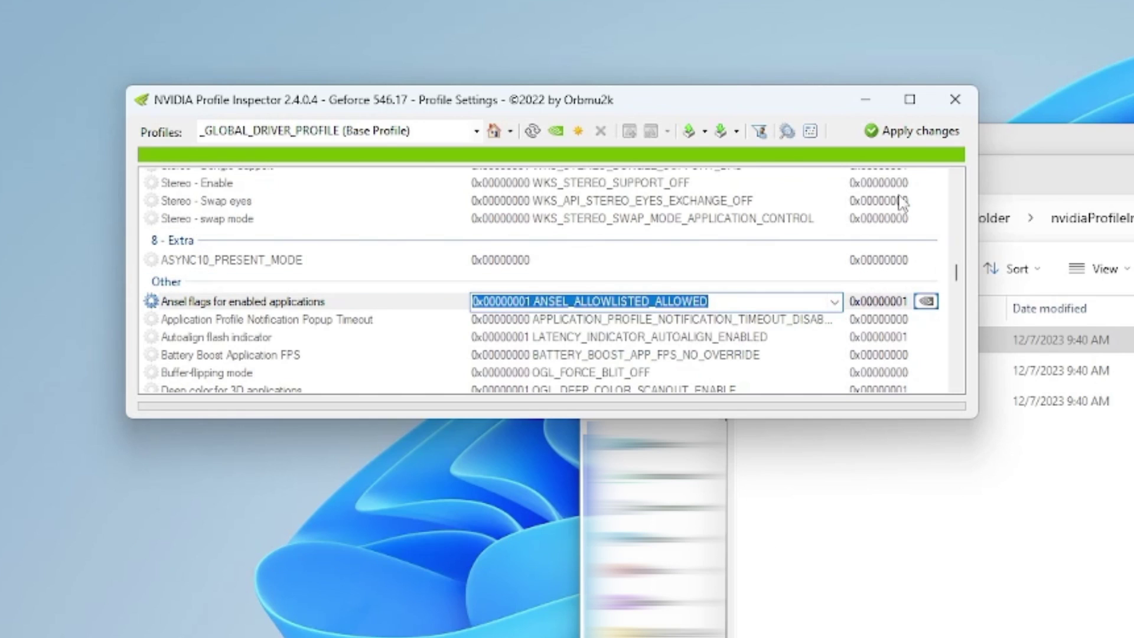
click(889, 140)
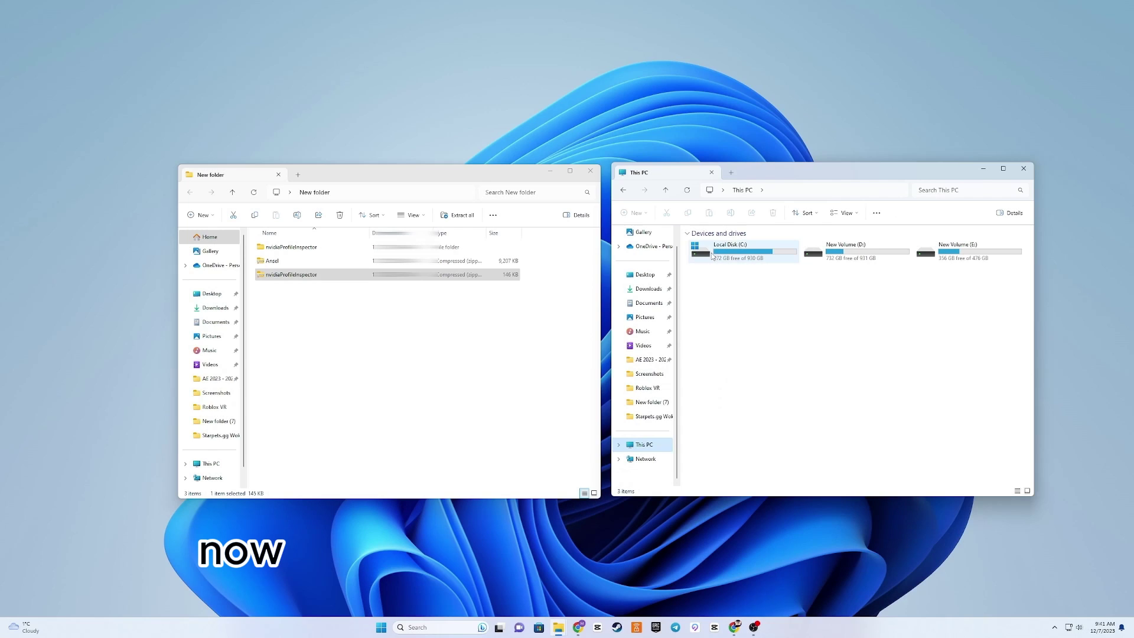
Open C:\Program Files\NVIDIA Corporation, then extract the Ansel zip into New folder.
double_click(712, 256)
click(722, 274)
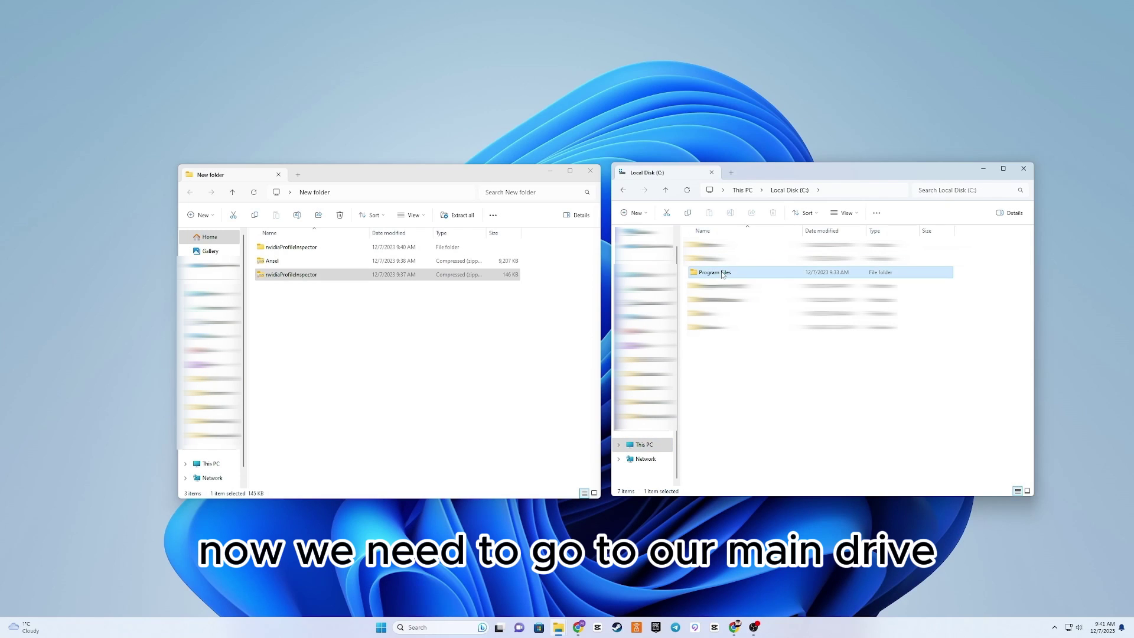
double_click(722, 272)
scroll(730, 378, down, 2)
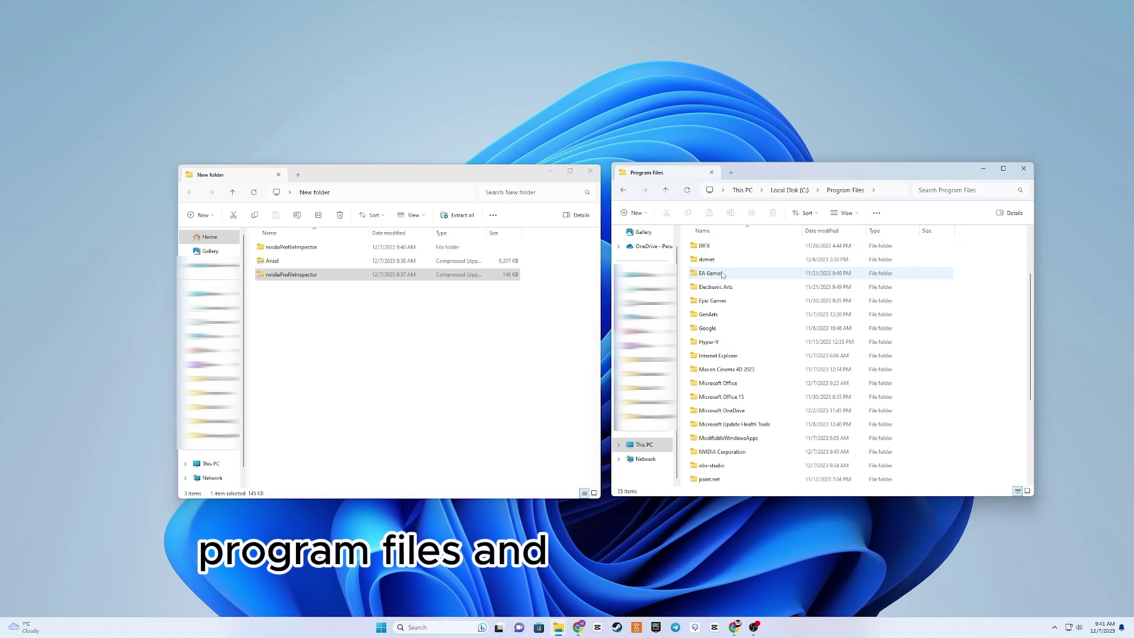
double_click(753, 452)
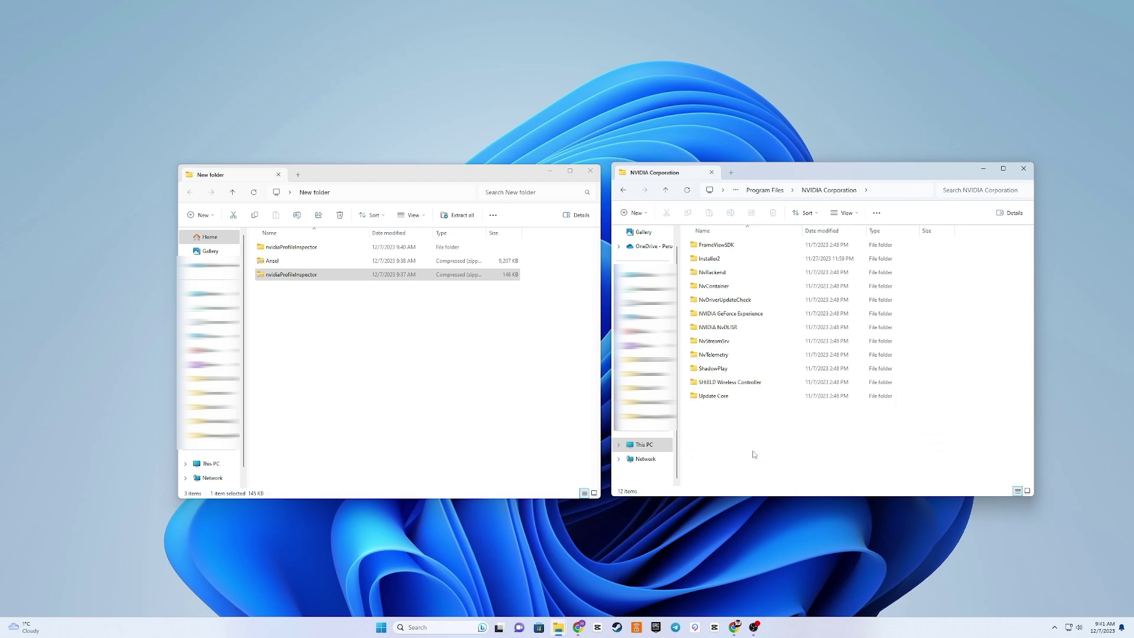
right_click(273, 275)
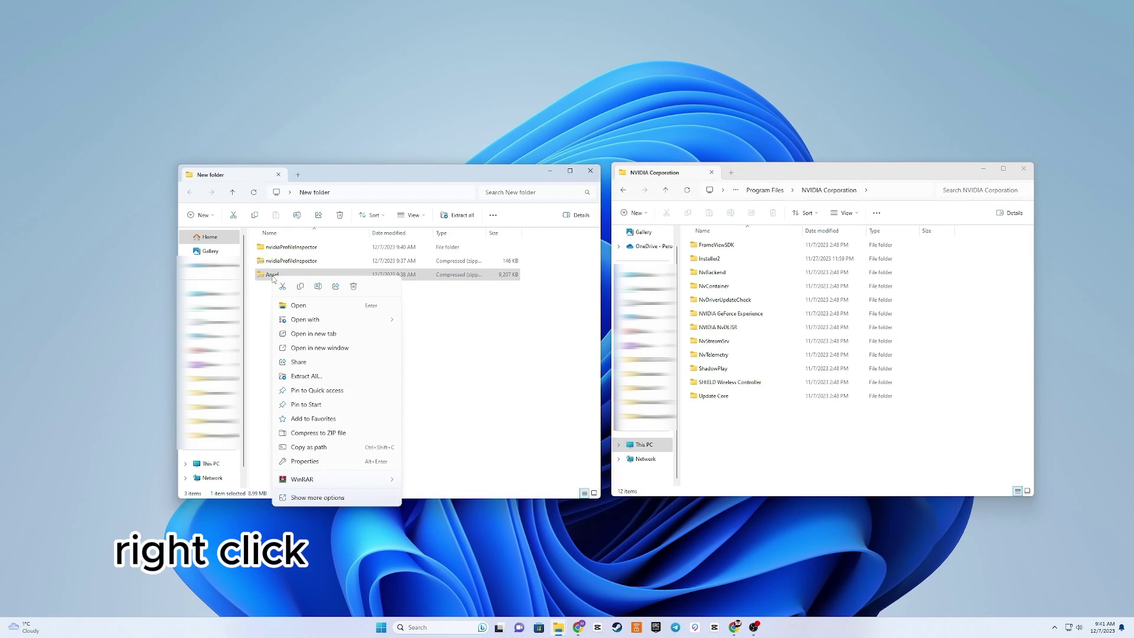
click(327, 377)
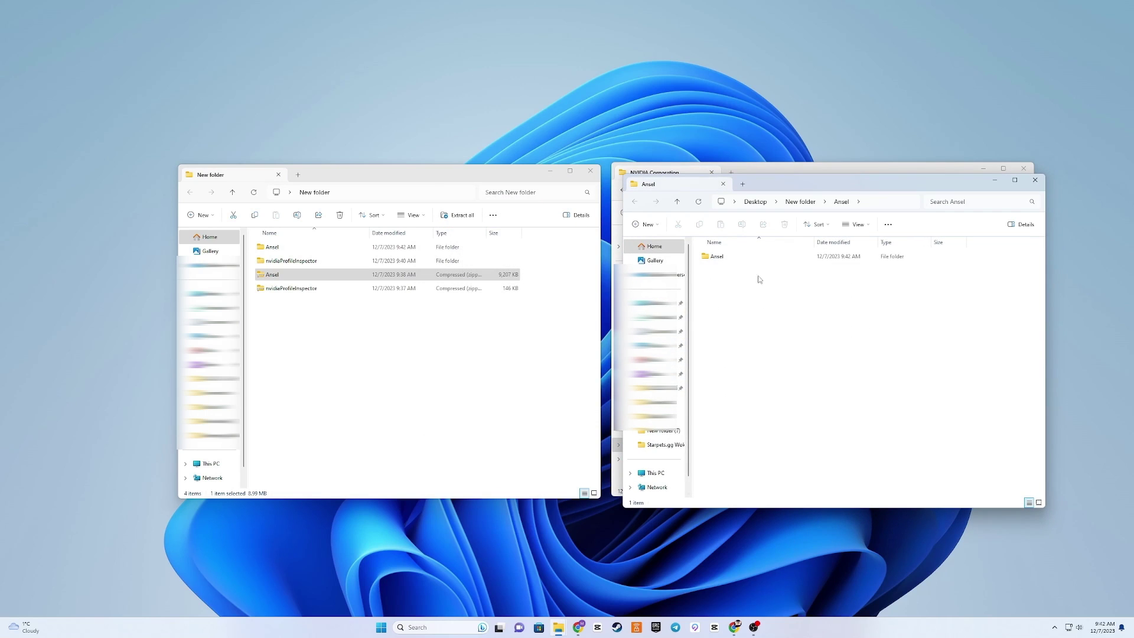
Move the extracted Ansel folder into NVIDIA Corporation, granting administrator permission.
click(1035, 180)
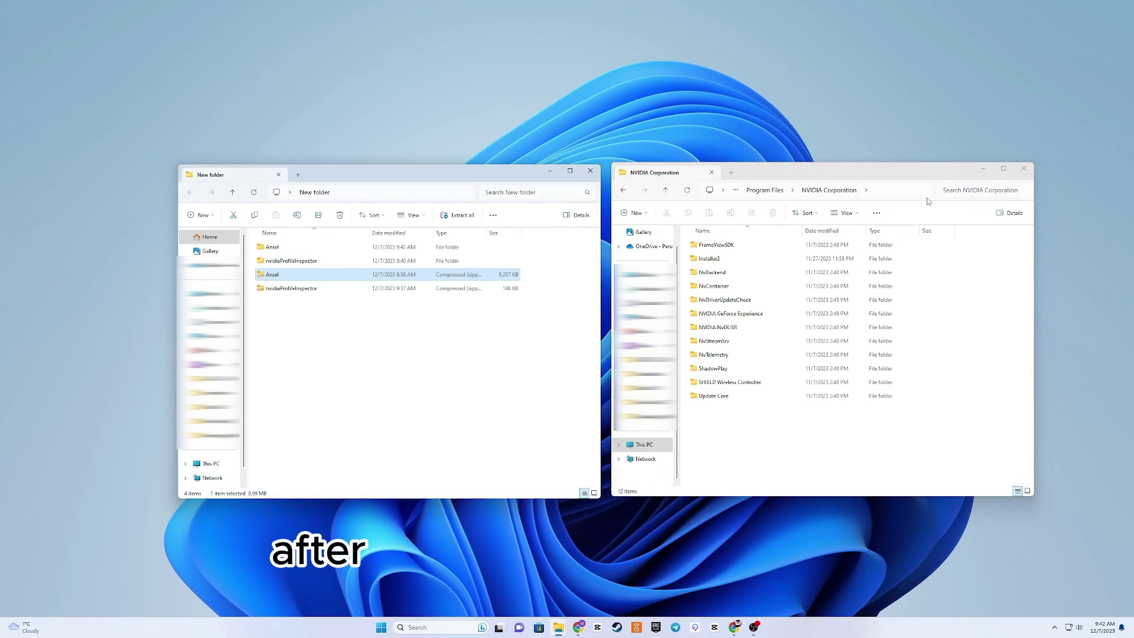
click(350, 247)
drag(406, 248, 752, 435)
click(542, 253)
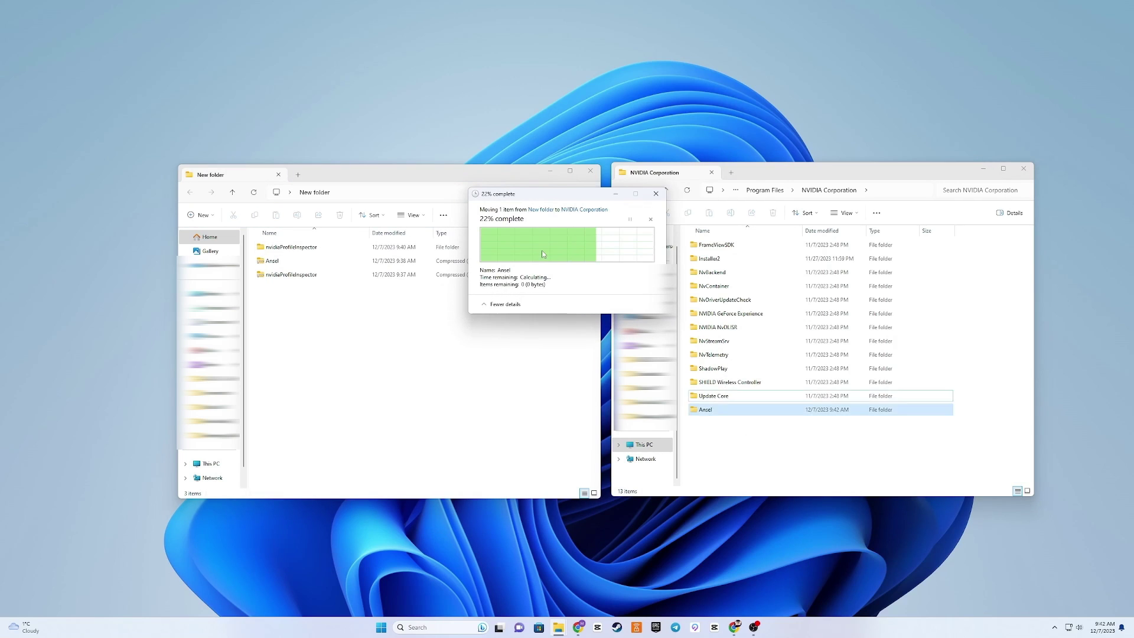
Open the moved Ansel folder and its inner Ansel folder to verify the files, then go back.
double_click(709, 409)
double_click(705, 245)
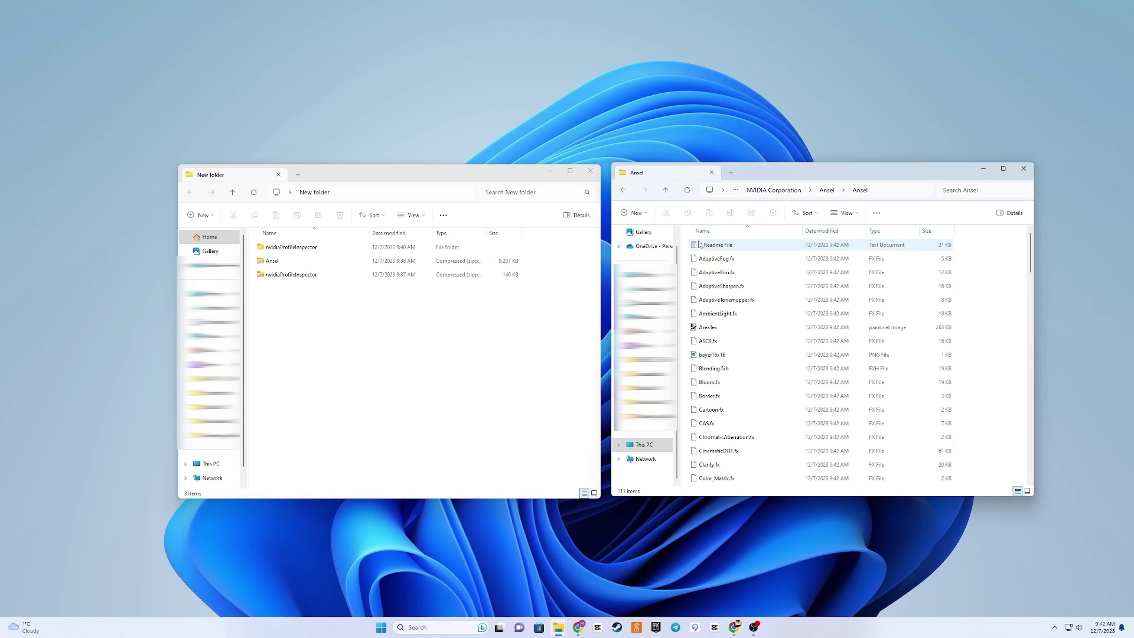
click(623, 192)
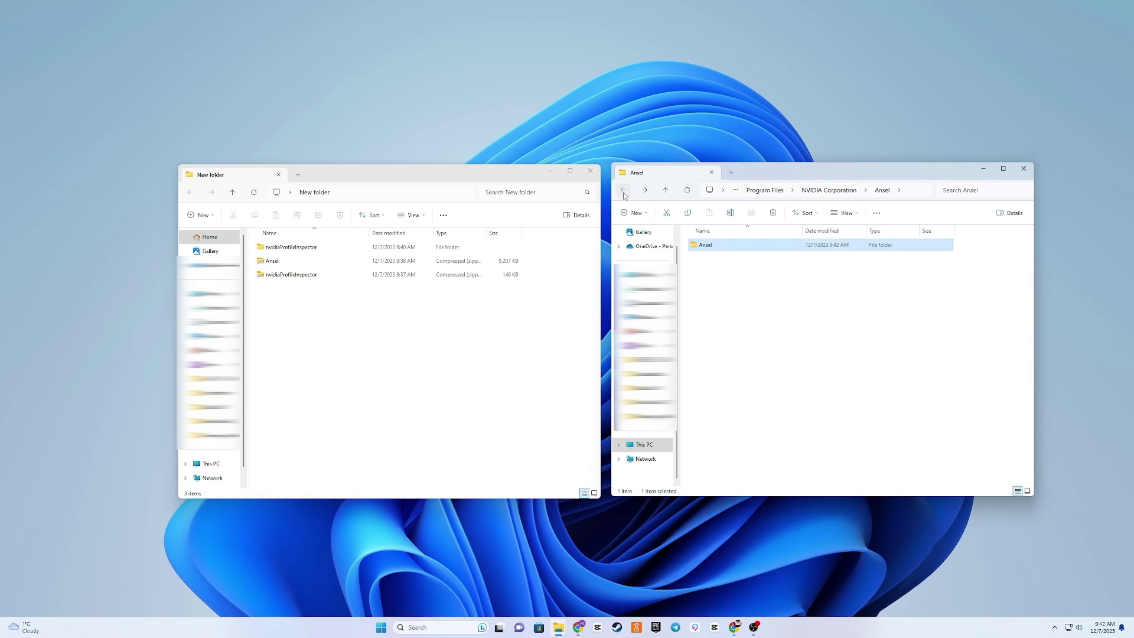
click(623, 193)
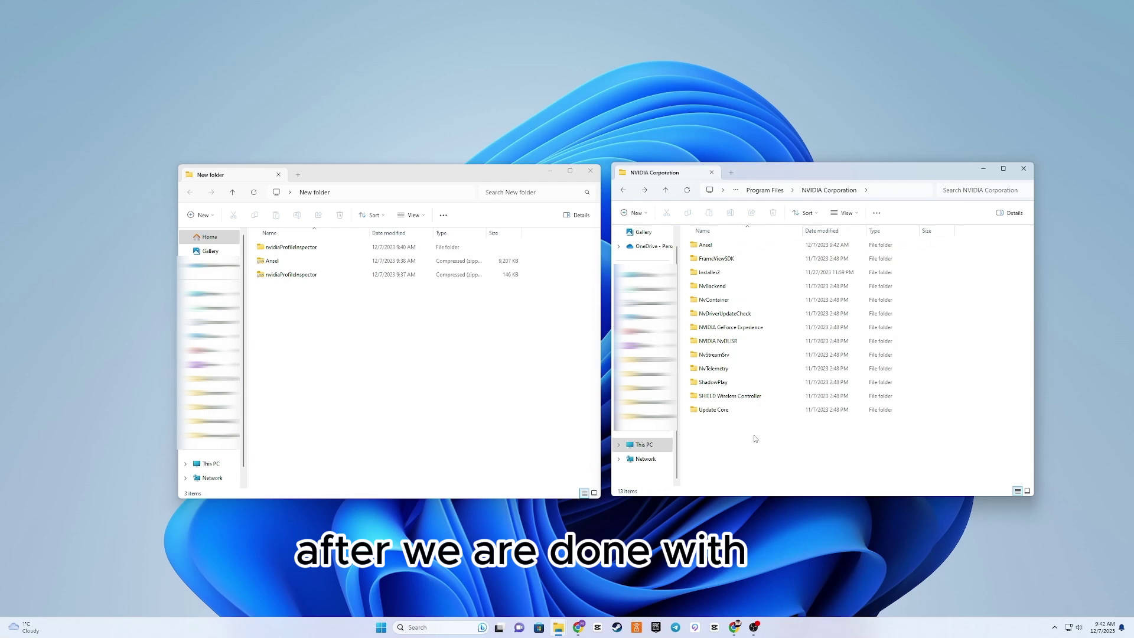
Search 'rob' and follow the Roblox Player shortcut to the folder containing RobloxPlayerBeta.
click(1024, 171)
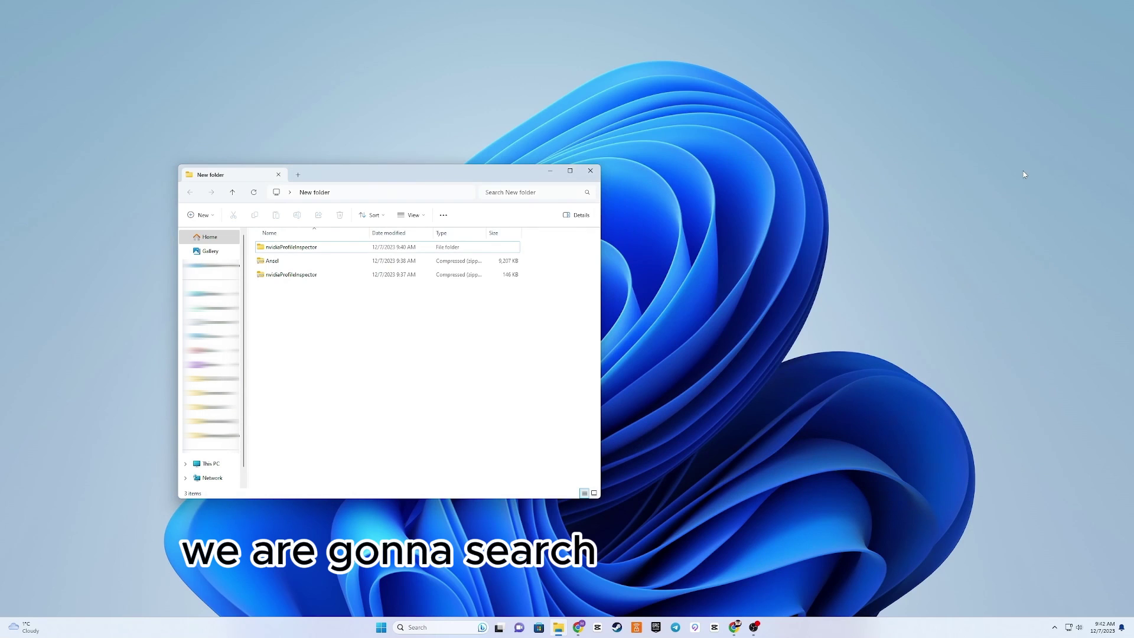
key(super)
text(rob)
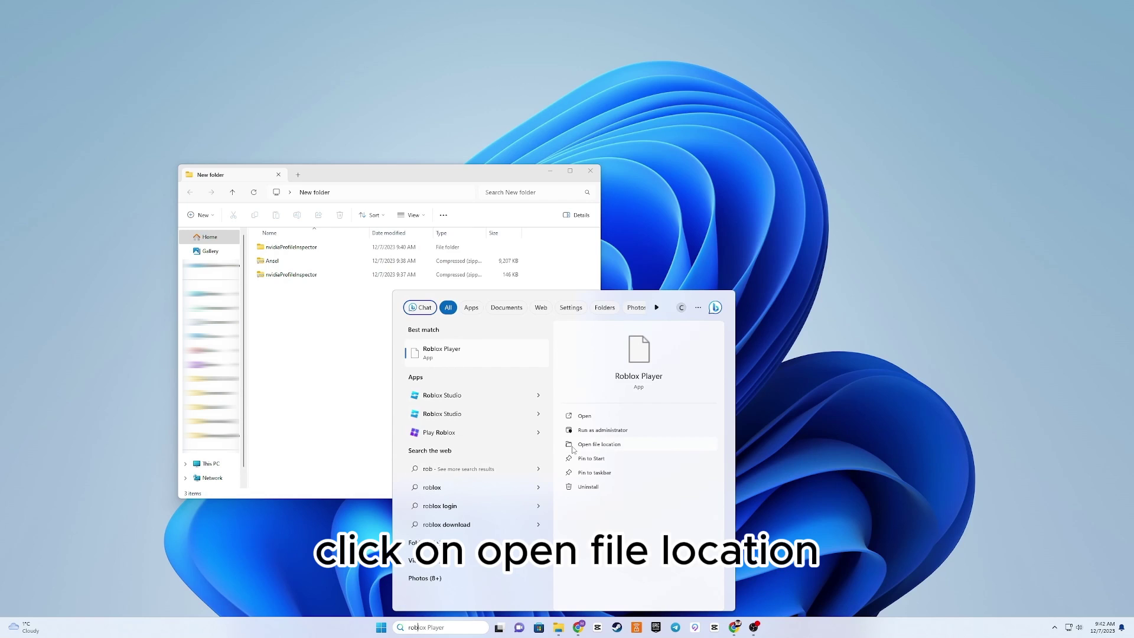
click(572, 446)
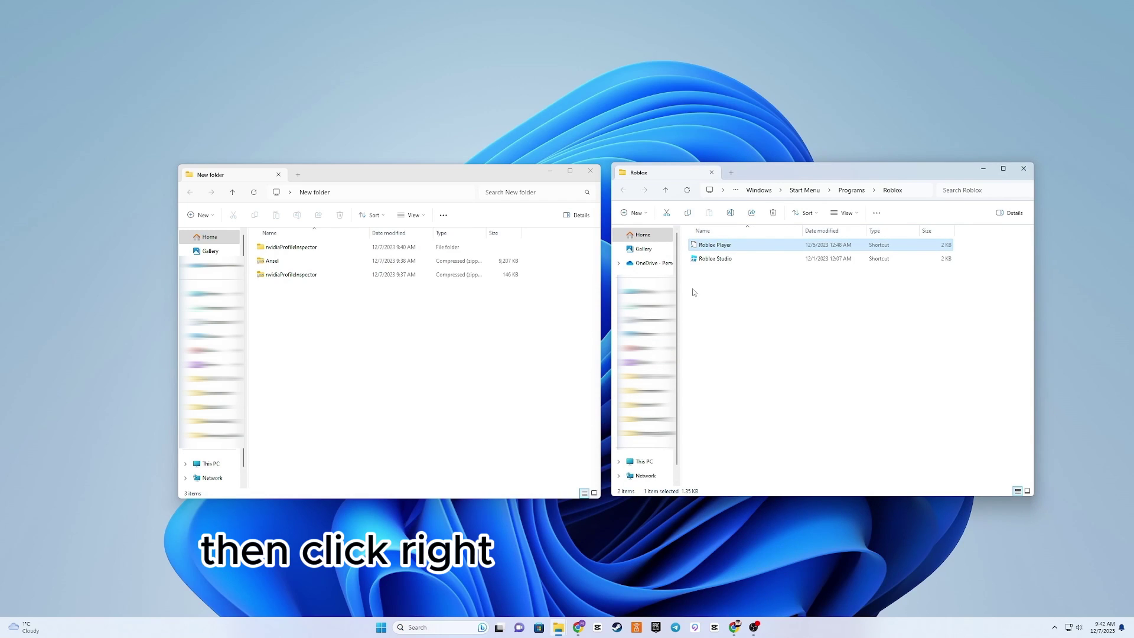
right_click(709, 249)
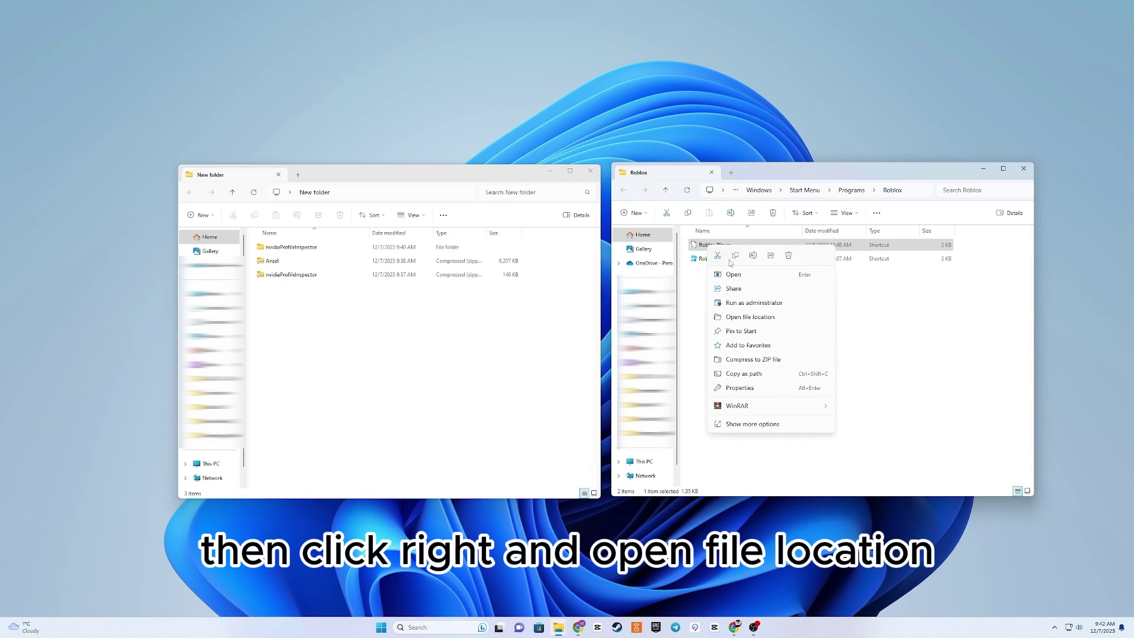
click(754, 316)
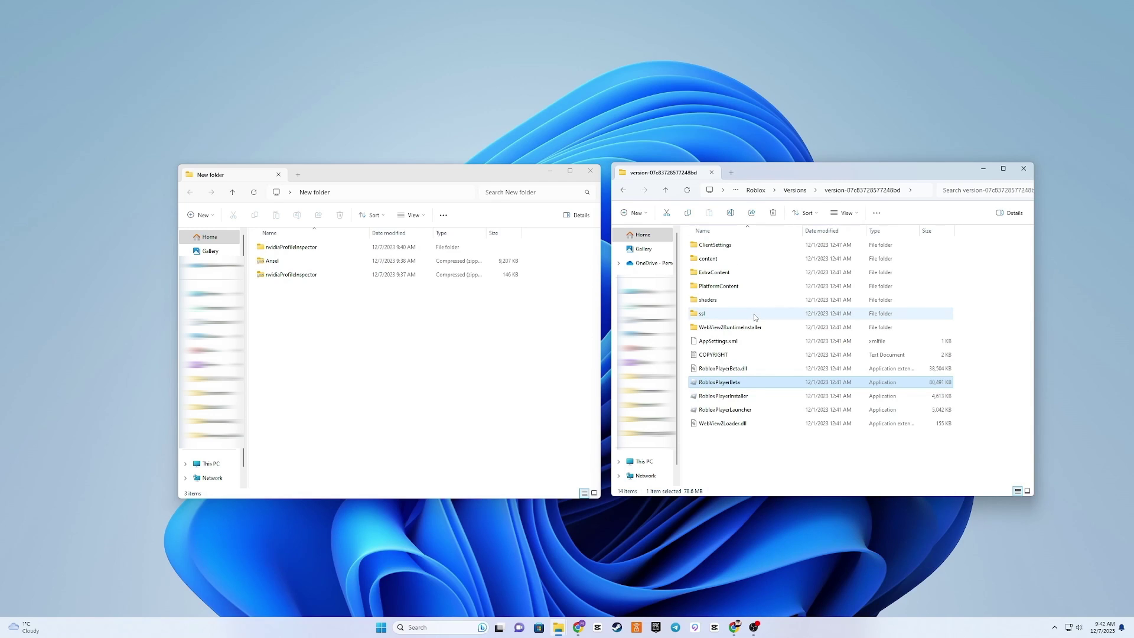
Rename RobloxPlayerBeta to eurotrucks2, make a shortcut to it, and start Roblox from that shortcut.
right_click(721, 385)
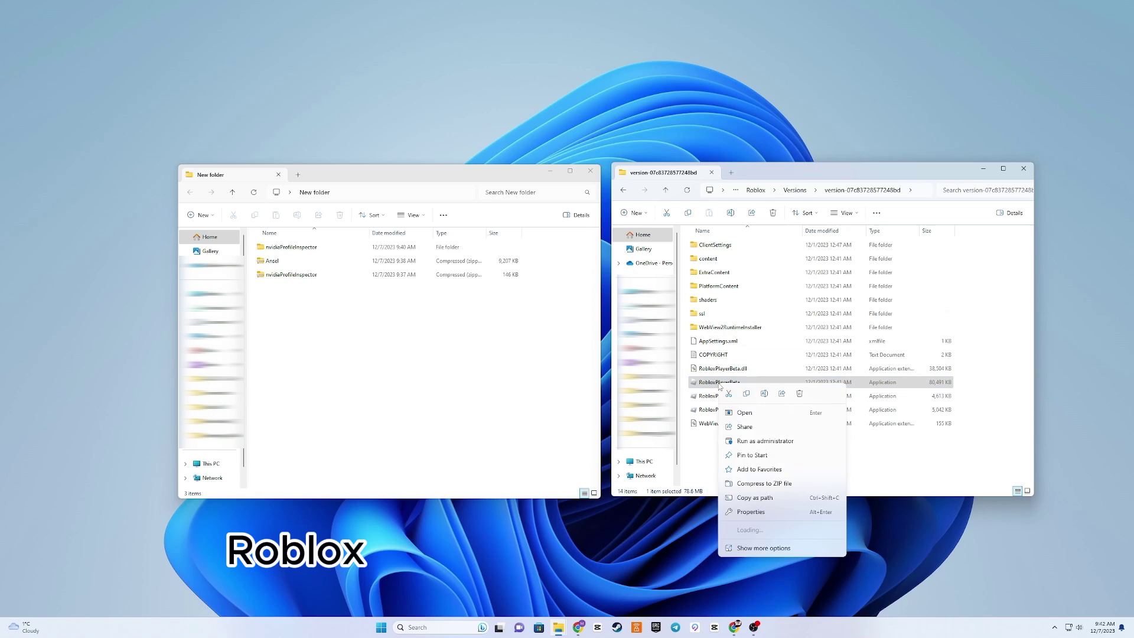
click(764, 393)
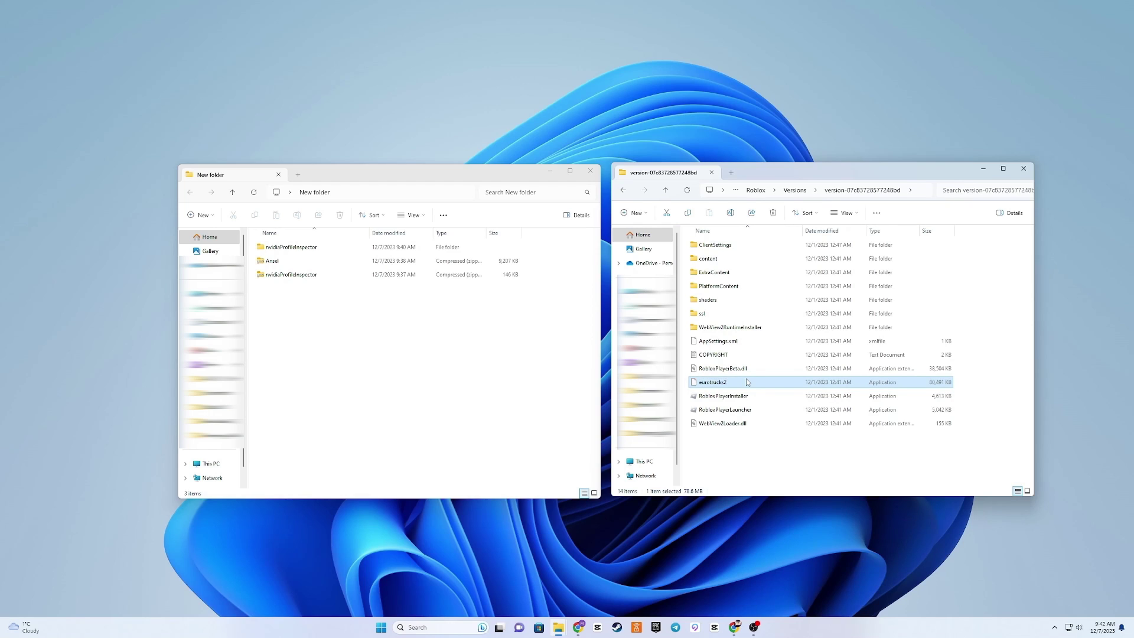
right_click(747, 382)
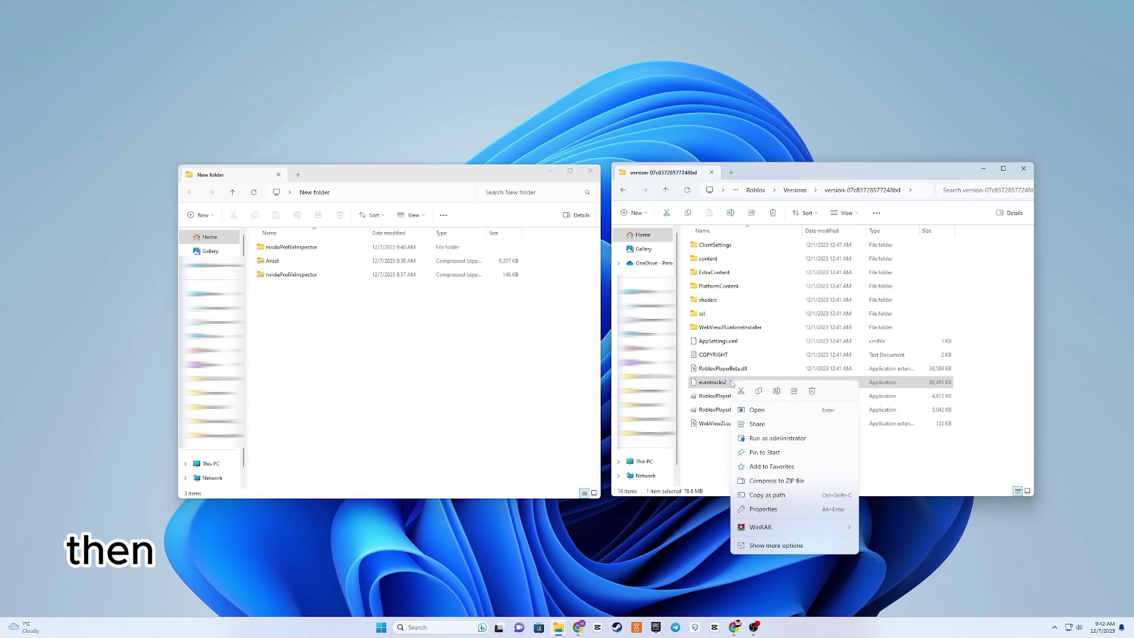
click(770, 544)
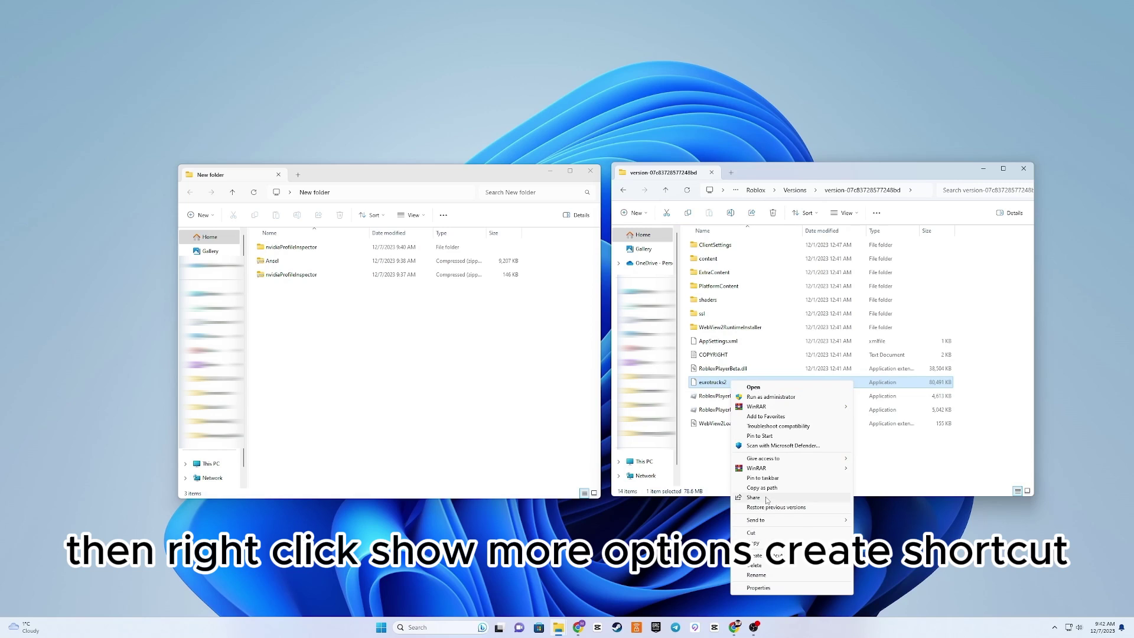
click(774, 556)
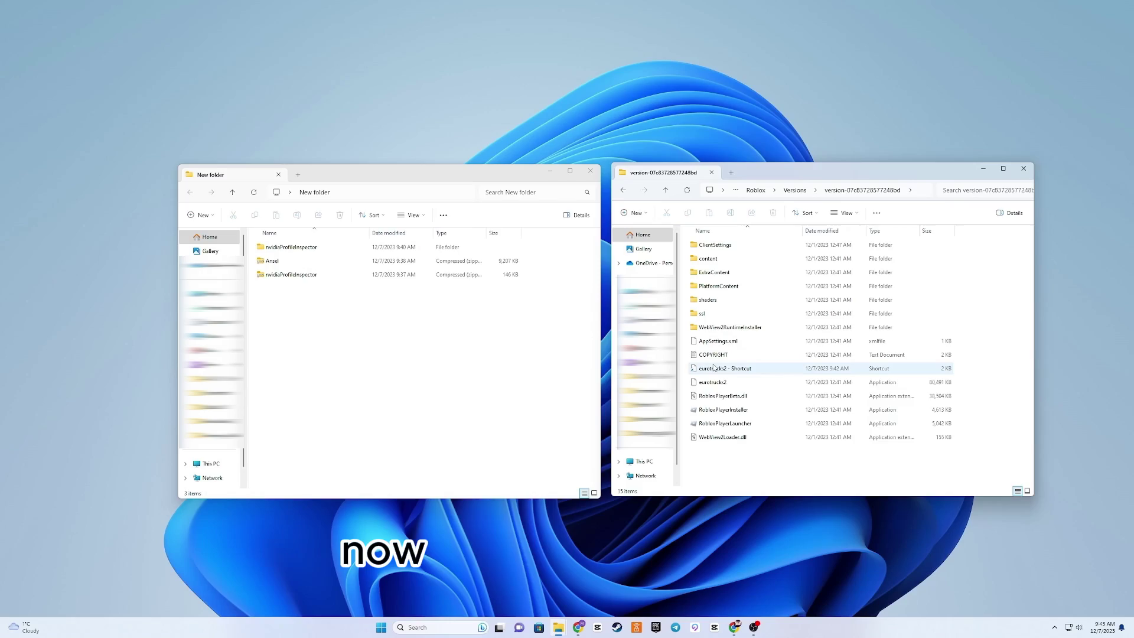
double_click(709, 369)
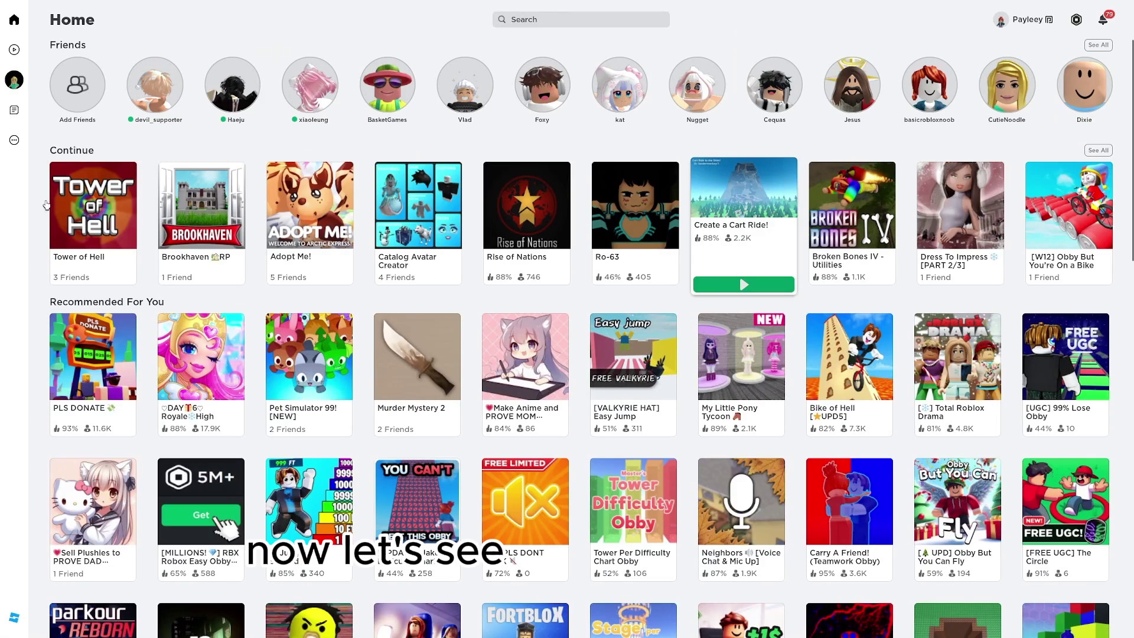
Play Tower of Hell using the Play button on its Home page tile.
mouse_move(90, 231)
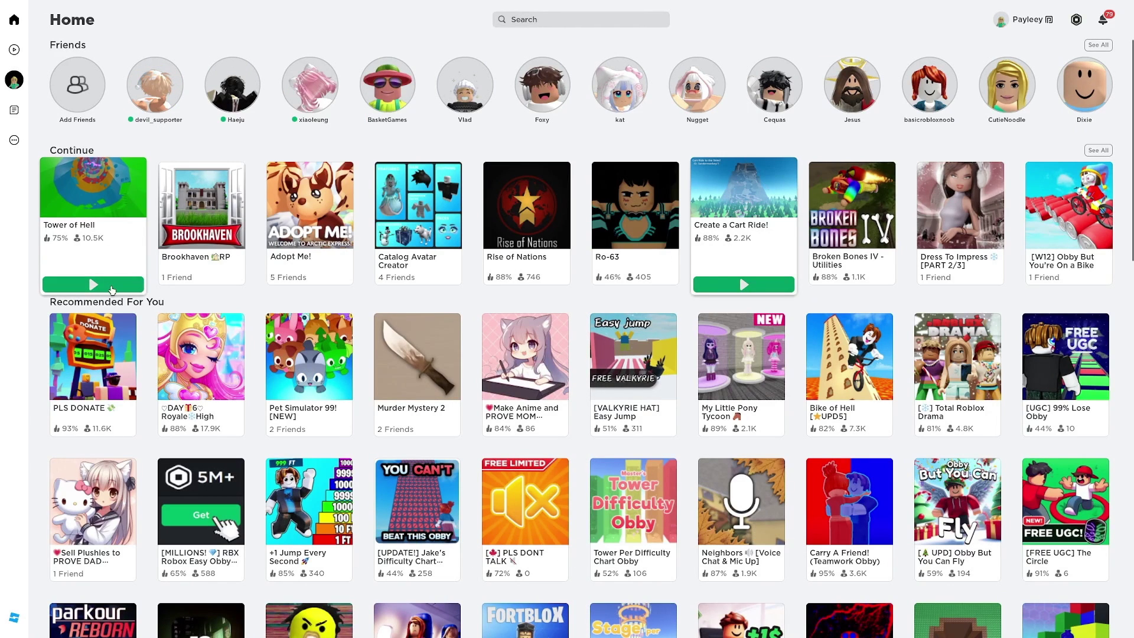
click(93, 285)
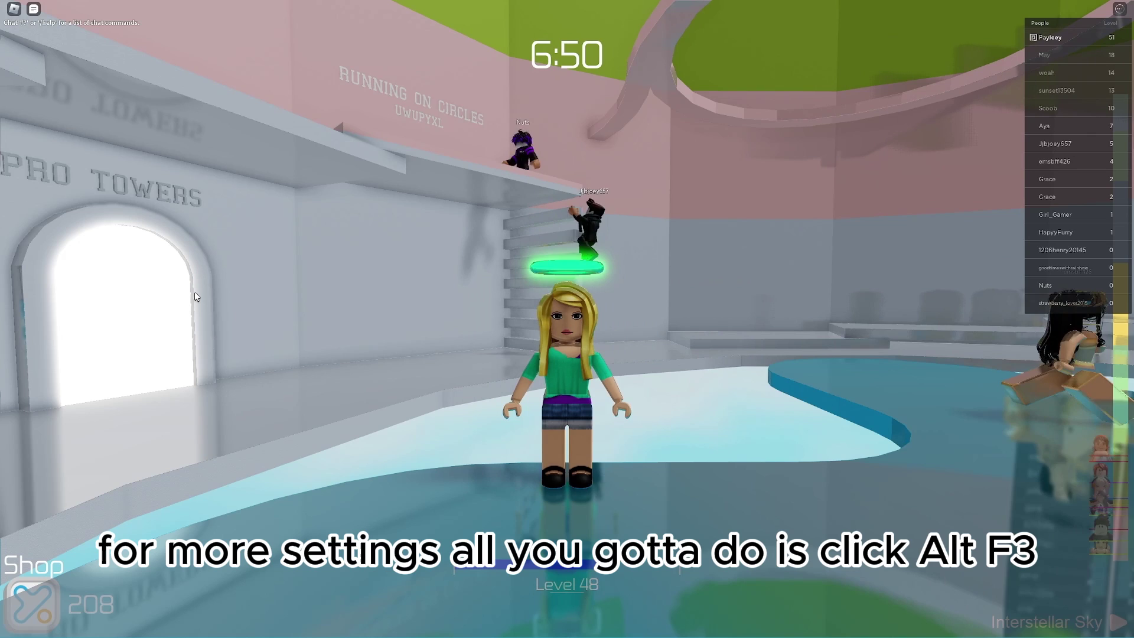
Open Game filter with Alt+F3 and try styles 2, 3, 1, 3, ending on style 2.
key(alt+F3)
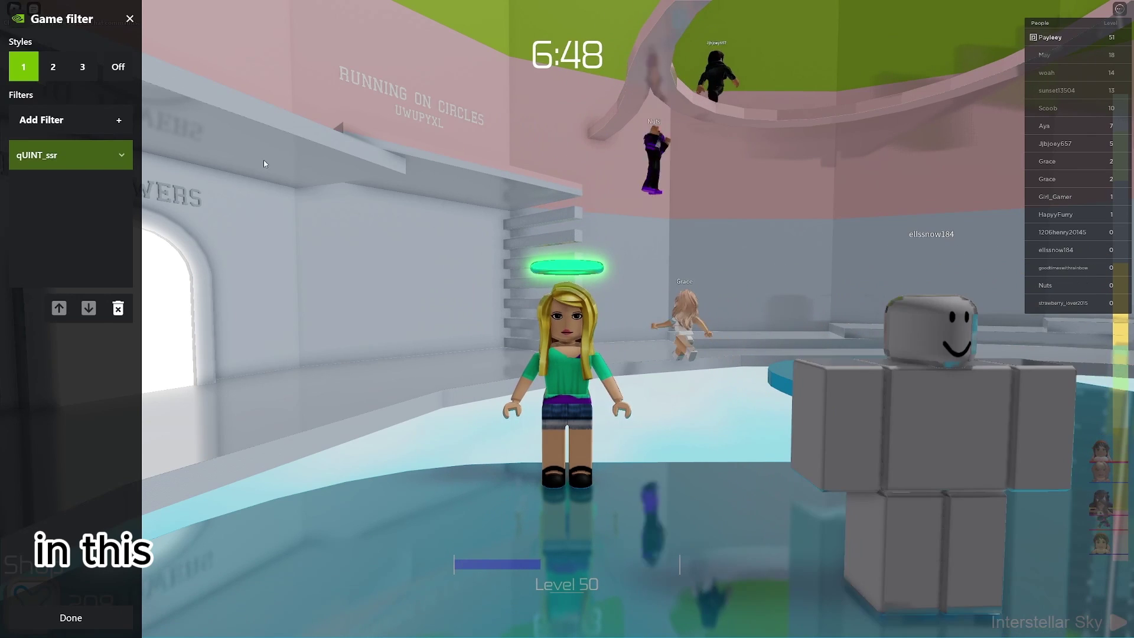
click(55, 66)
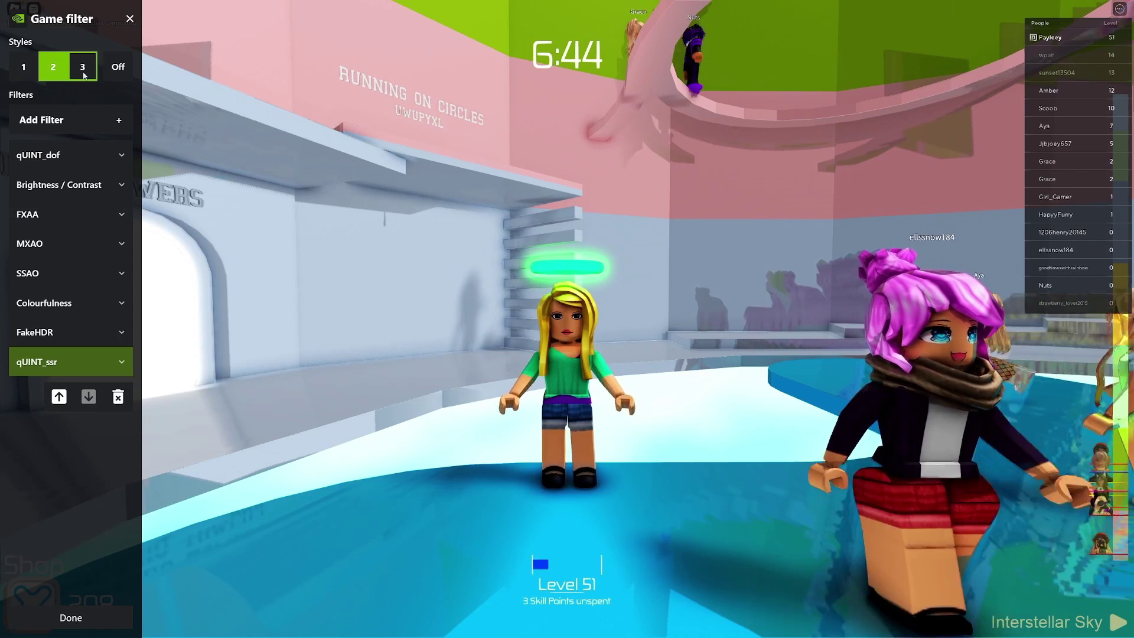
click(83, 66)
click(24, 67)
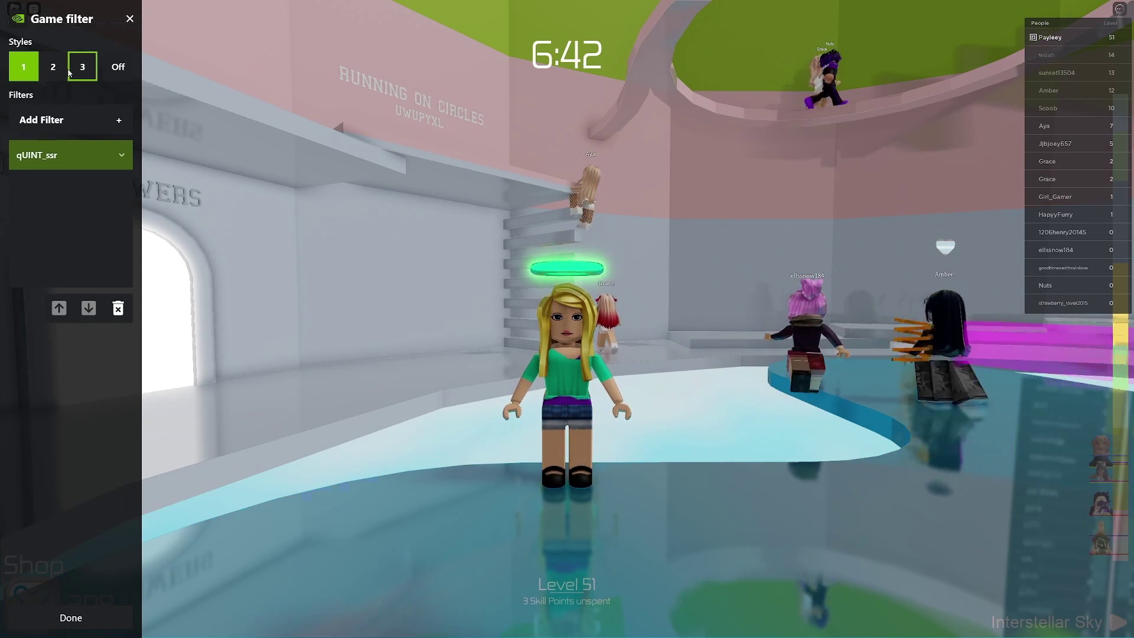
click(83, 66)
click(53, 66)
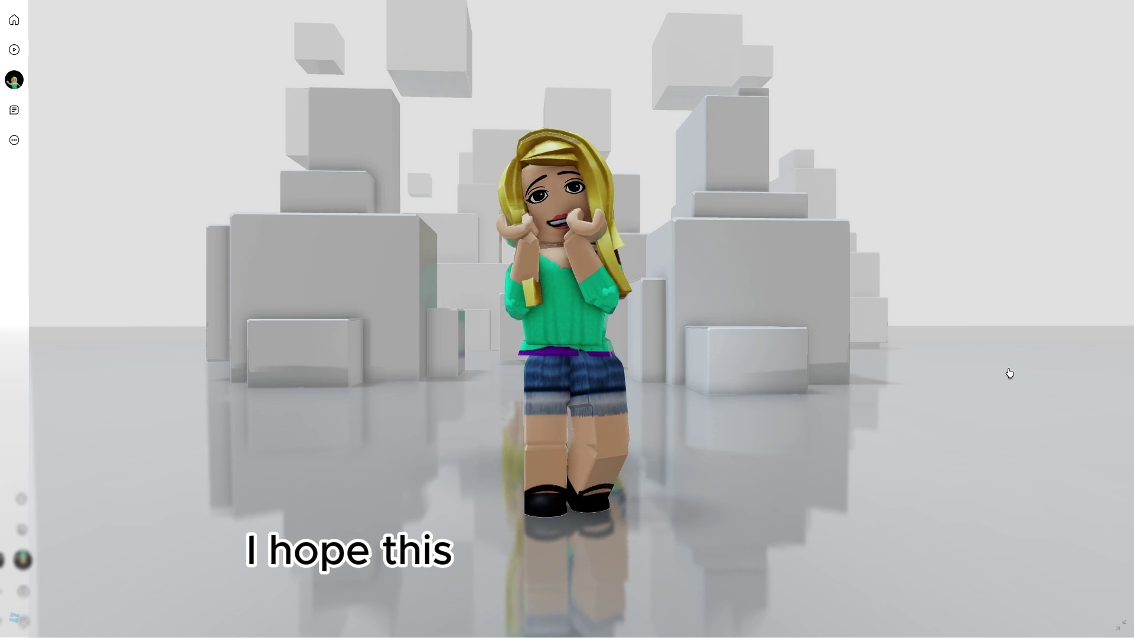